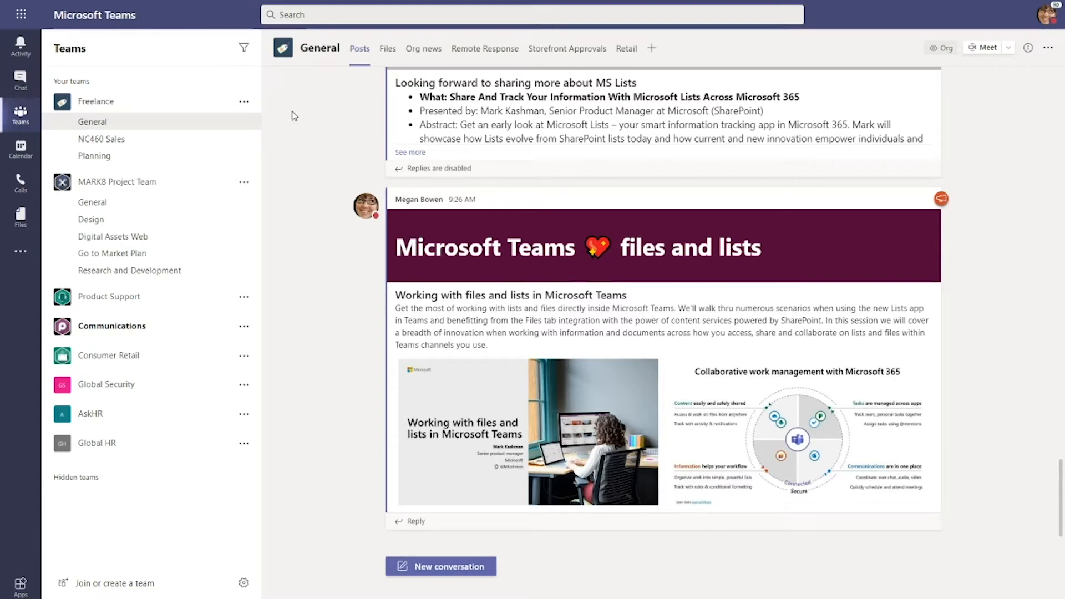
Add the Lists app as a new tab in the Freelance team's General channel.
{"action": "left_click", "coordinate": [653, 50]}
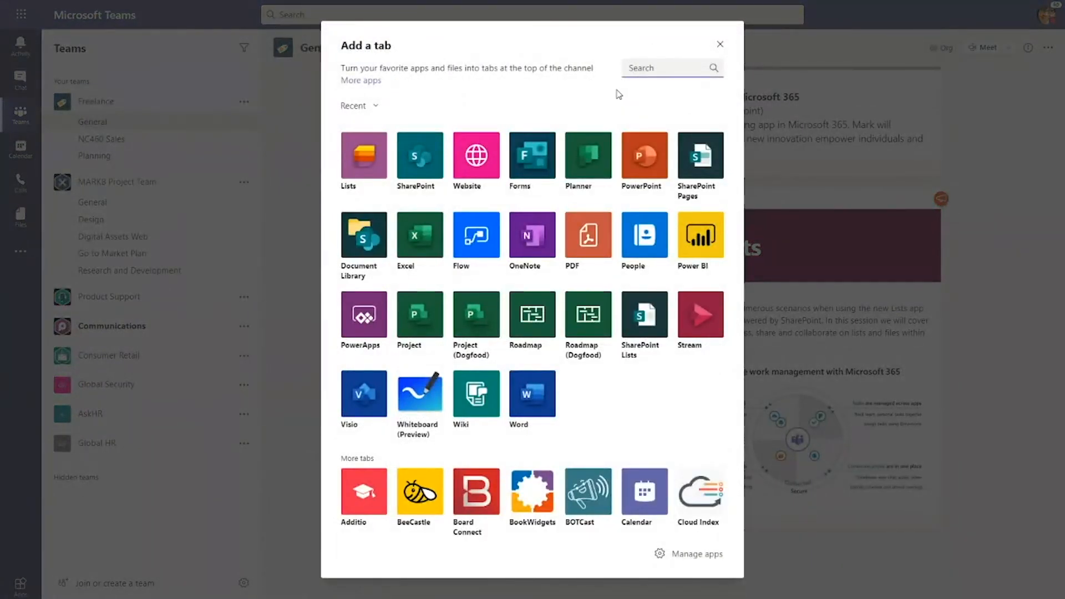
{"action": "left_click", "coordinate": [379, 170]}
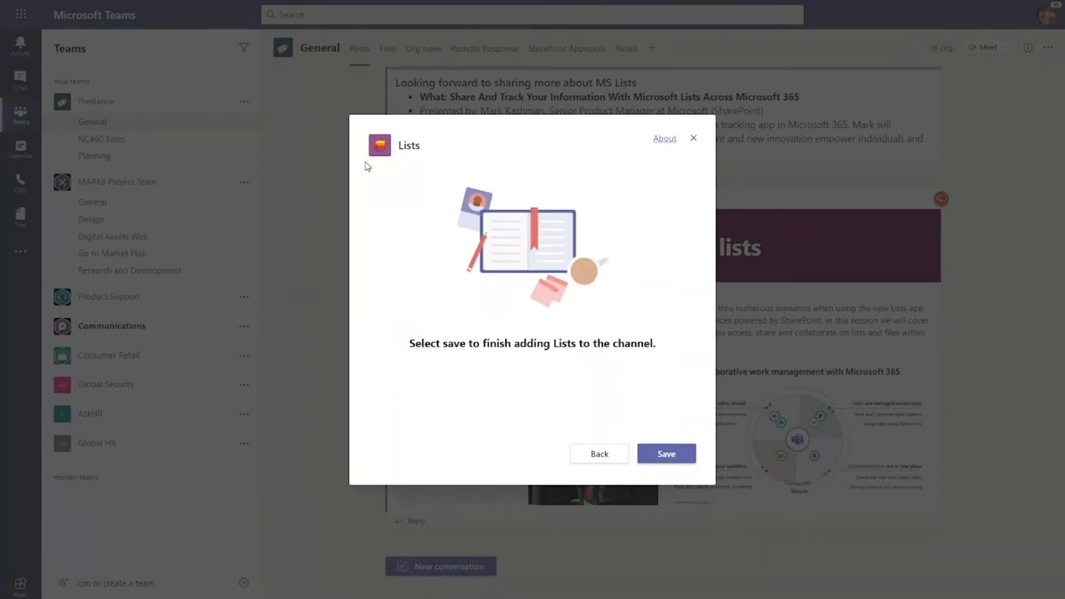
{"action": "left_click", "coordinate": [669, 453]}
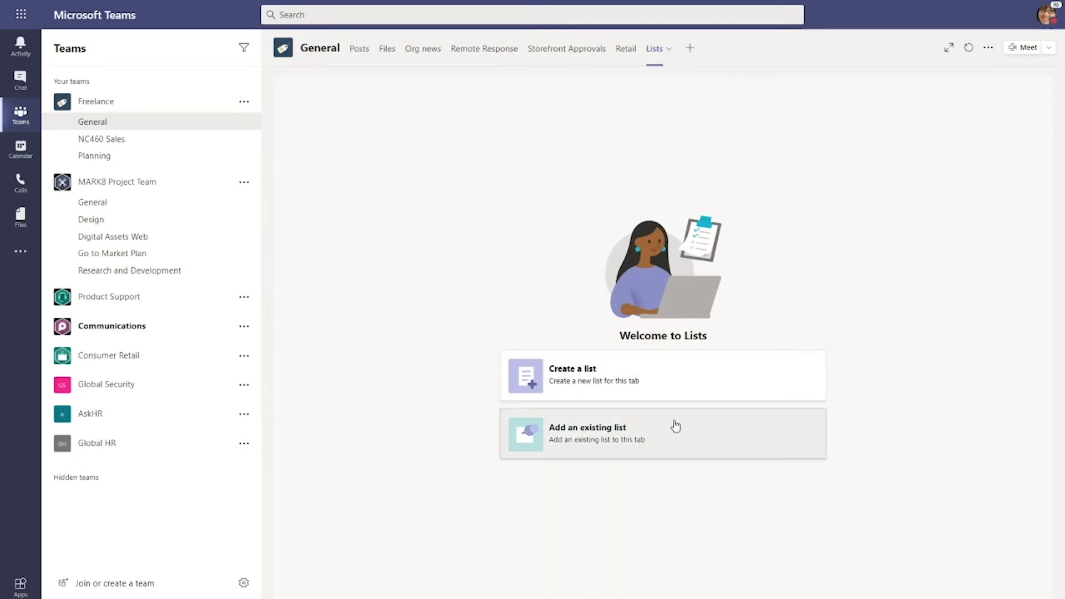
Start a new list from the Content scheduler template after previewing the template's columns.
{"action": "left_click", "coordinate": [669, 381]}
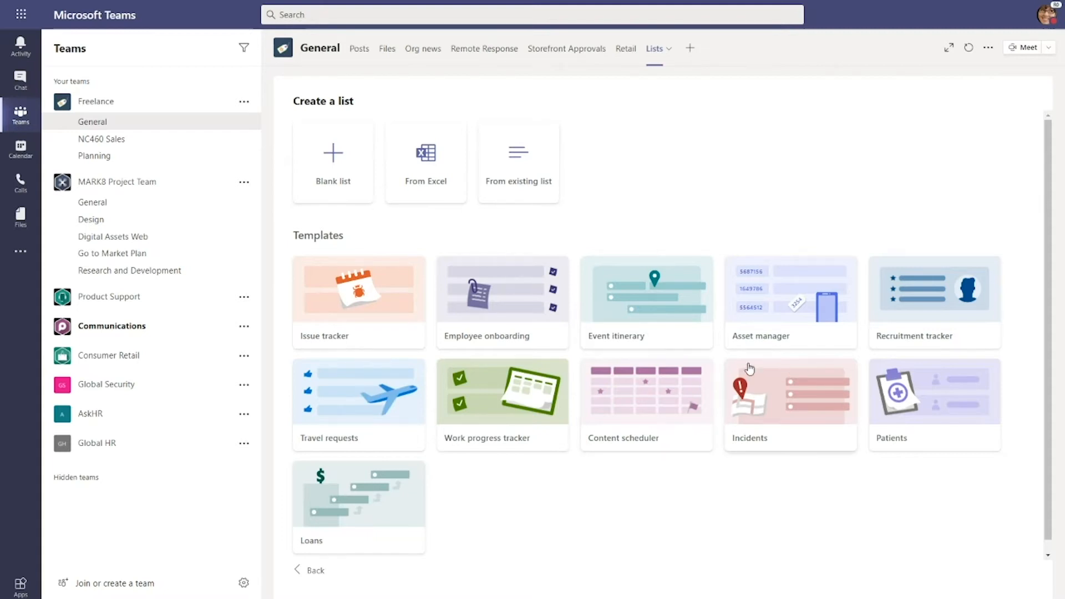
{"action": "left_click", "coordinate": [646, 410]}
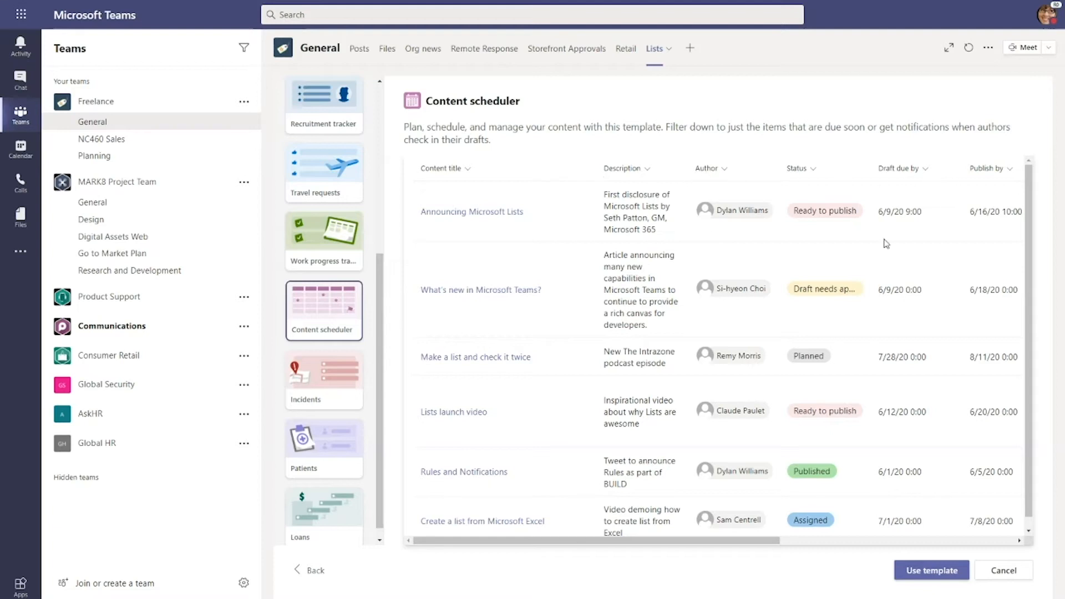
{"action": "left_click_drag", "start_coordinate": [637, 542], "coordinate": [820, 551]}
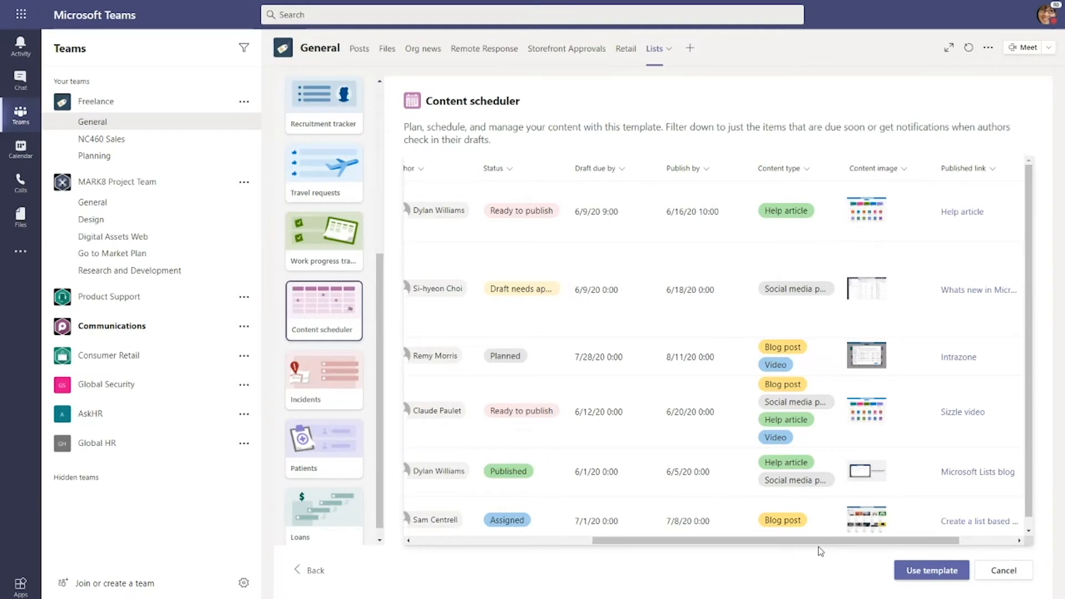
{"action": "left_click_drag", "start_coordinate": [815, 541], "coordinate": [635, 546]}
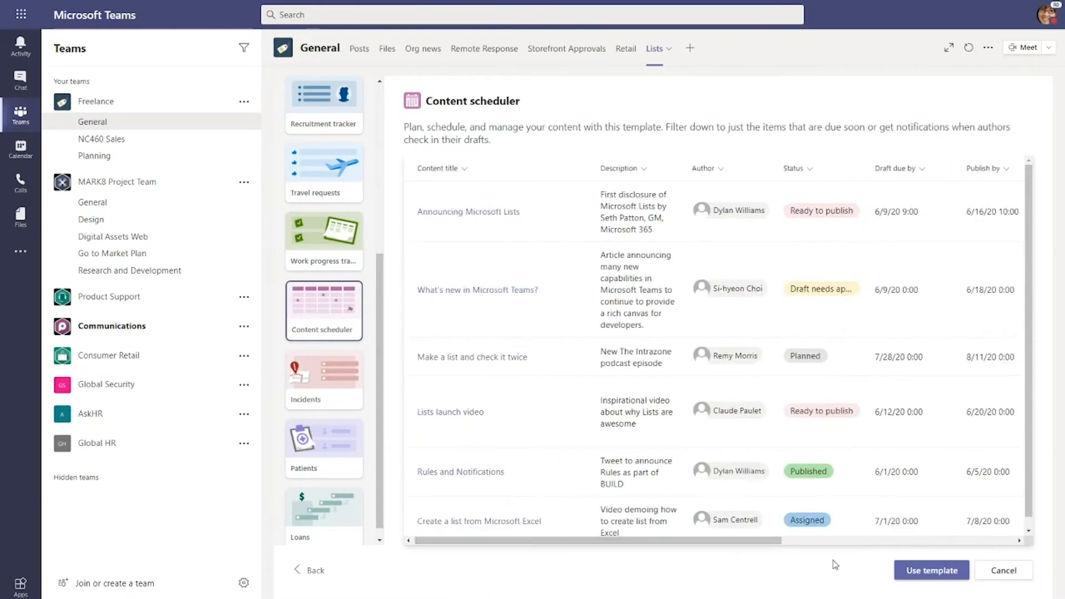
{"action": "left_click", "coordinate": [930, 573]}
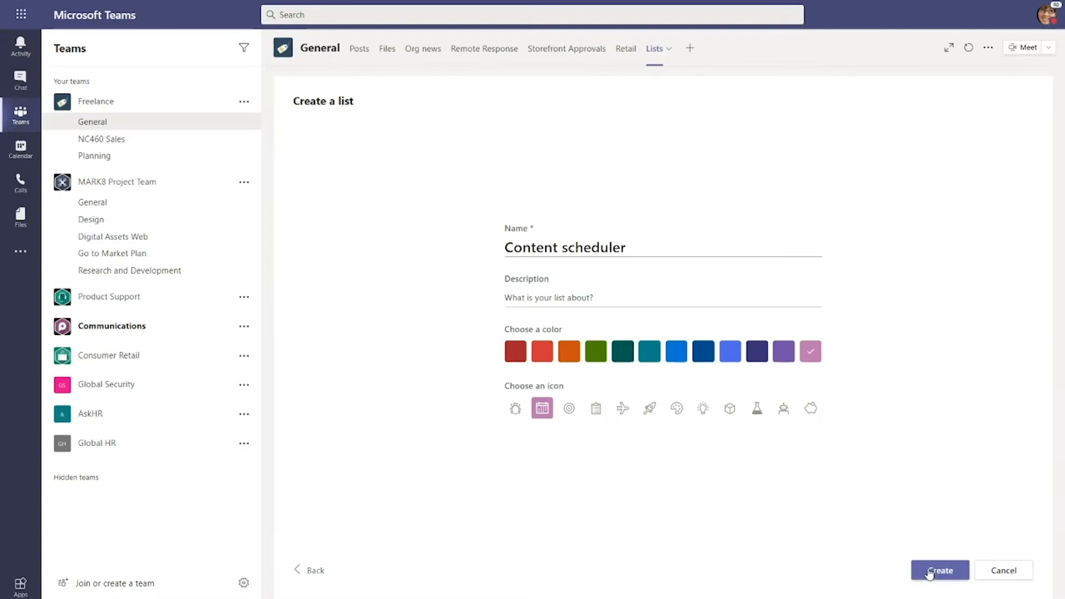
Name the list "Manage content", give it the dark green color and the Rocket icon, and create it.
{"action": "left_click_drag", "start_coordinate": [644, 247], "coordinate": [498, 251]}
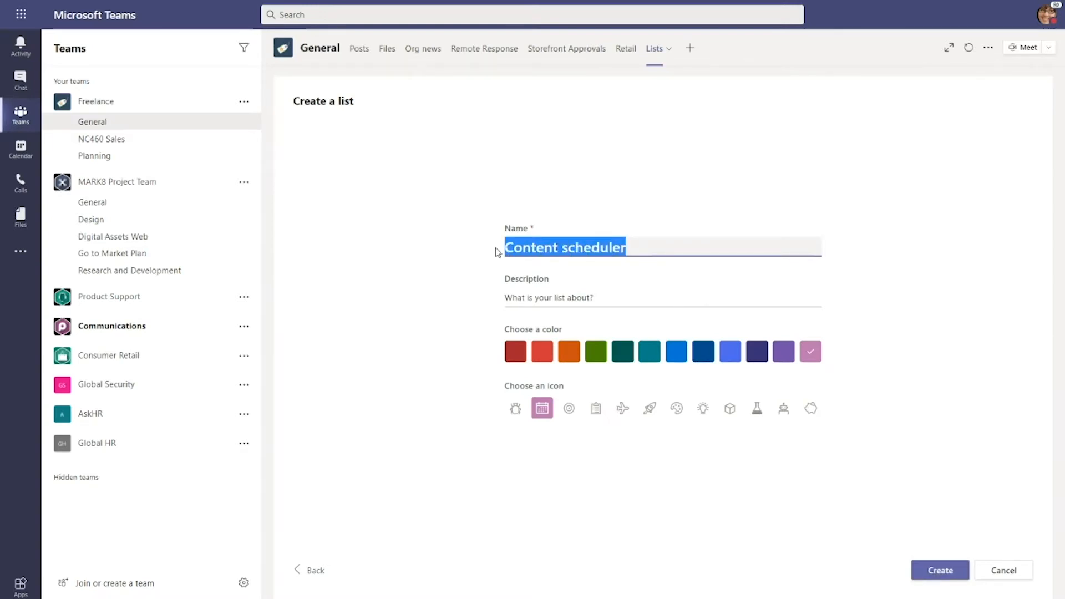
{"action": "key", "text": "BackSpace"}
{"action": "type", "text": "Ma"}
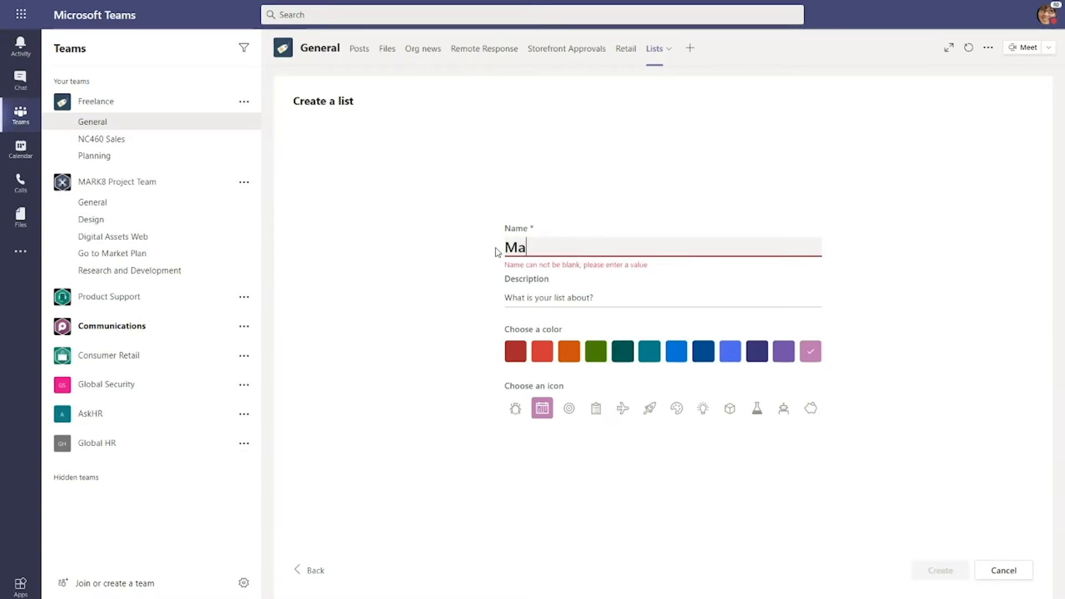
{"action": "type", "text": "nage content"}
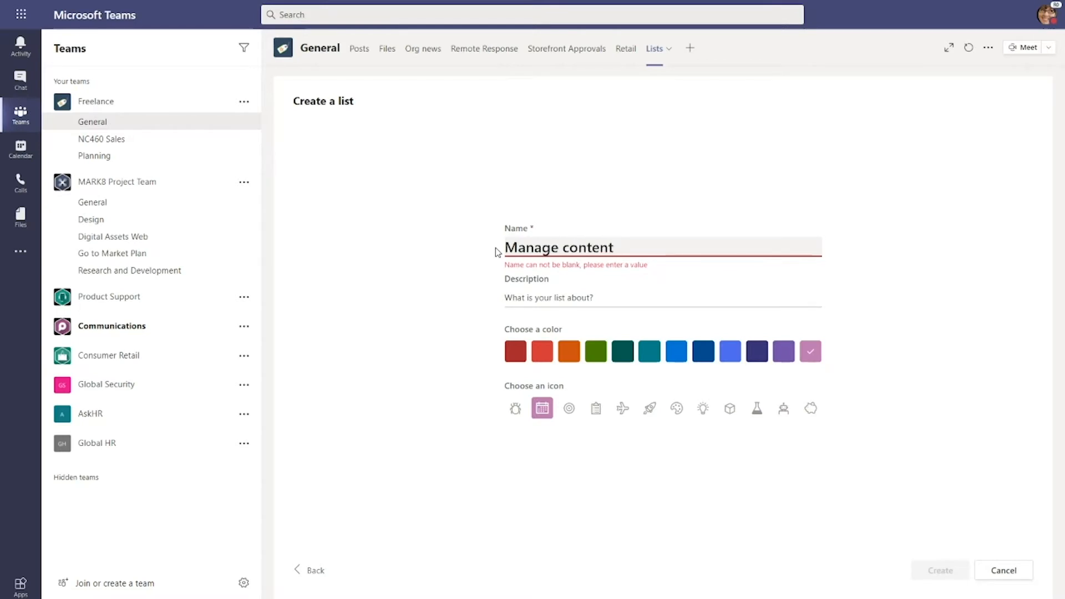
{"action": "left_click", "coordinate": [532, 295]}
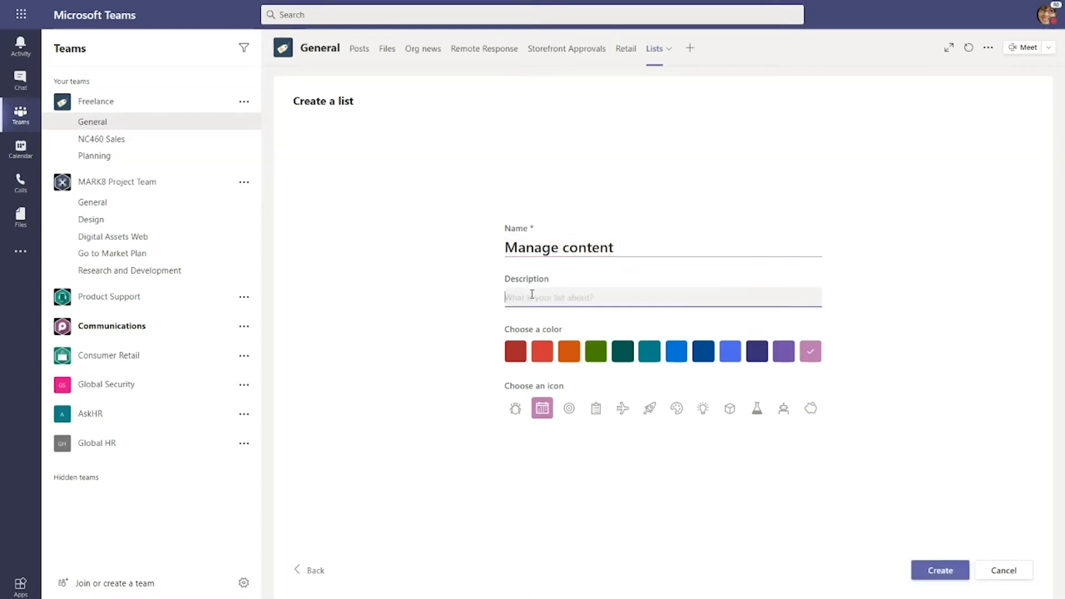
{"action": "left_click", "coordinate": [625, 357]}
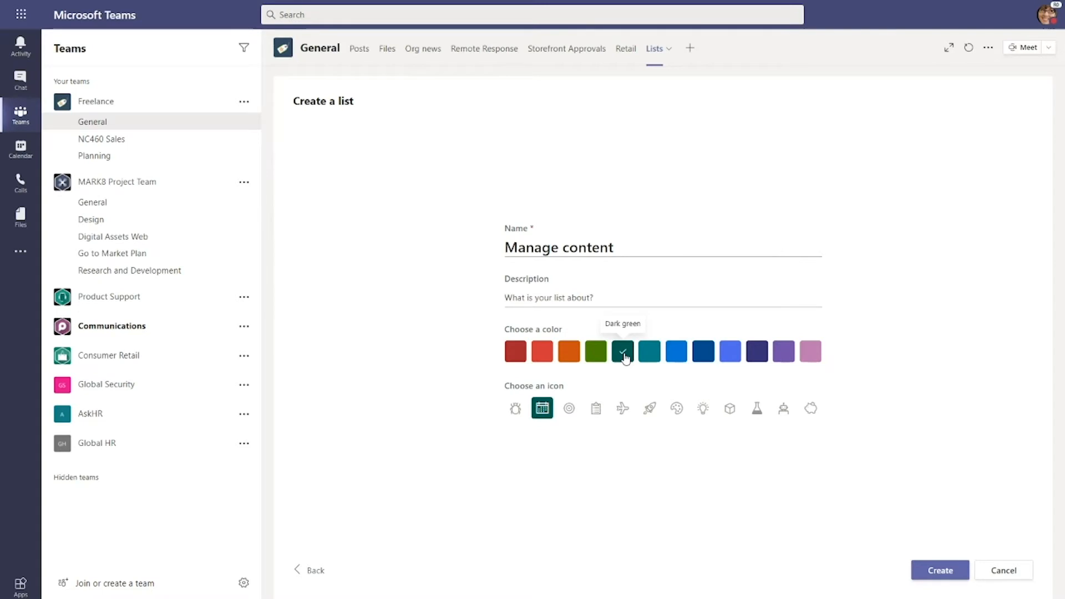
{"action": "left_click", "coordinate": [651, 411]}
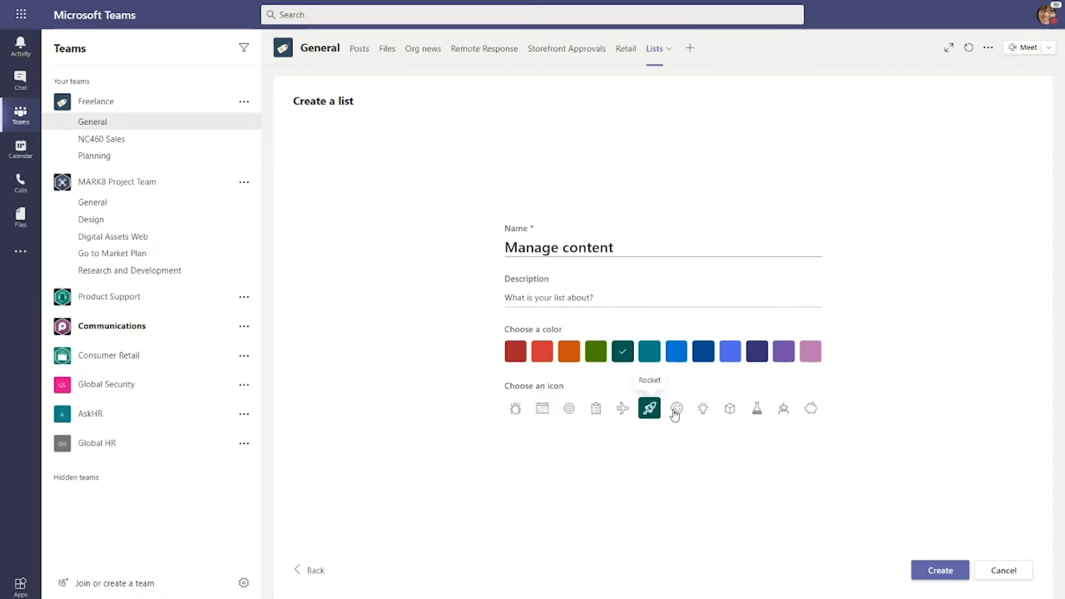
{"action": "left_click", "coordinate": [945, 574]}
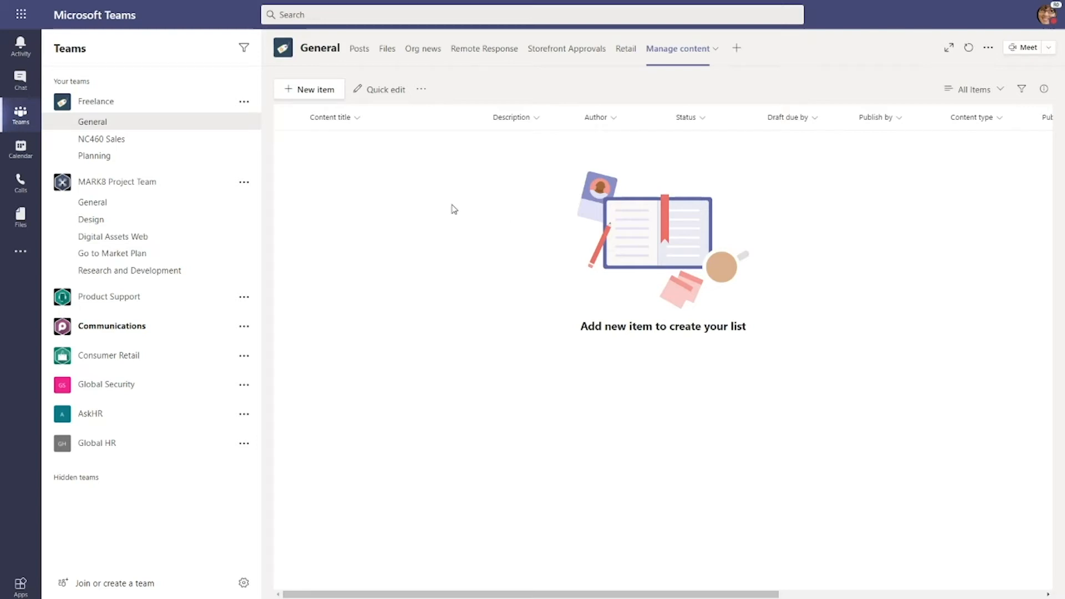
Start a new list item with the content title "Tweet", description "Cool tweet" and status Assigned.
{"action": "left_click", "coordinate": [309, 90]}
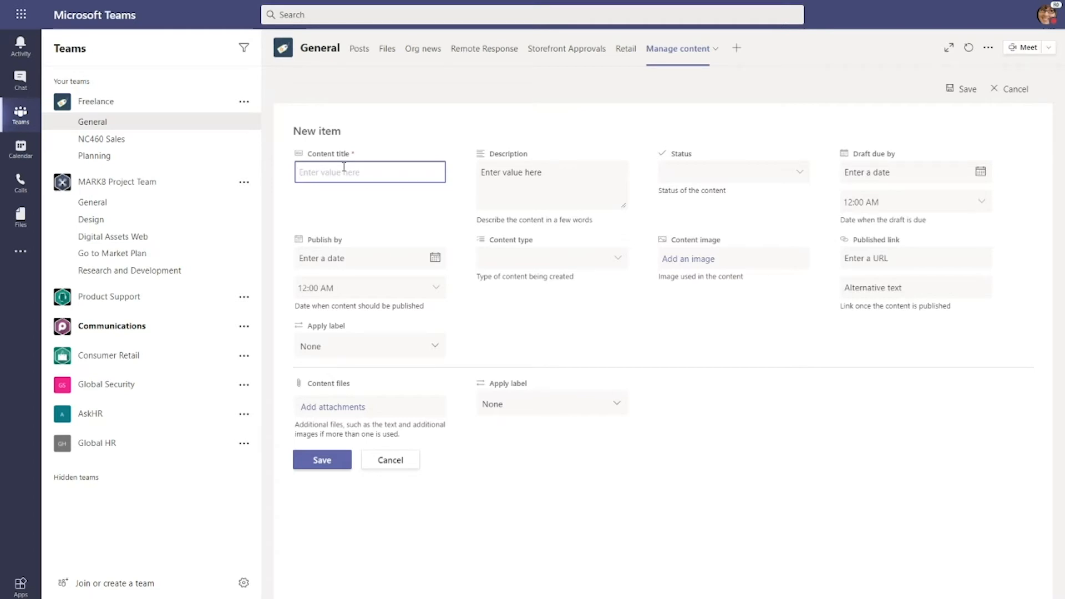
{"action": "type", "text": "Tweet"}
{"action": "left_click", "coordinate": [554, 179]}
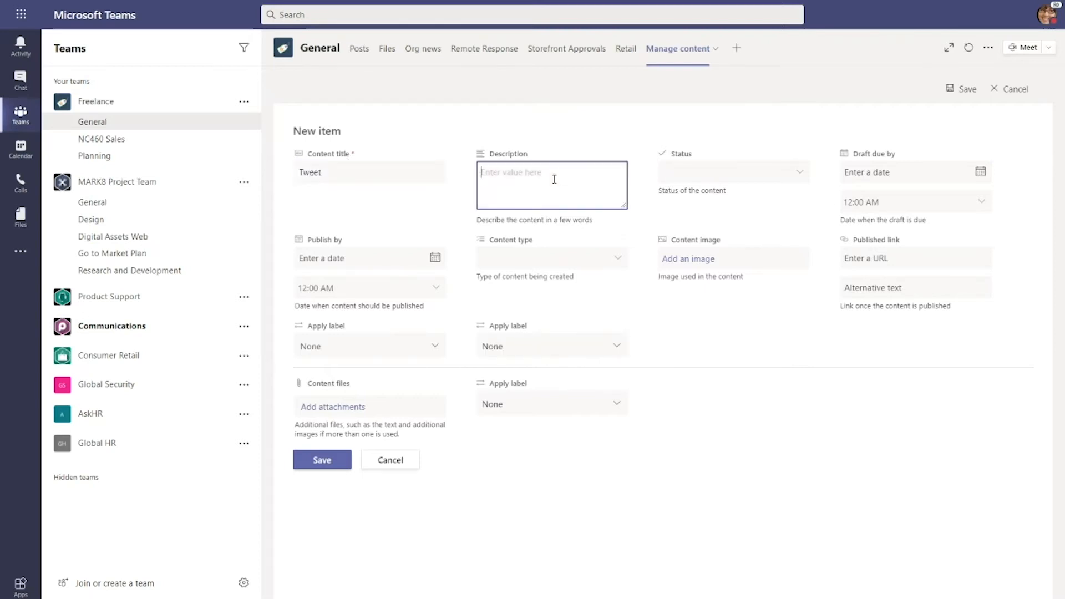
{"action": "type", "text": "Cool tweet"}
{"action": "left_click", "coordinate": [800, 172]}
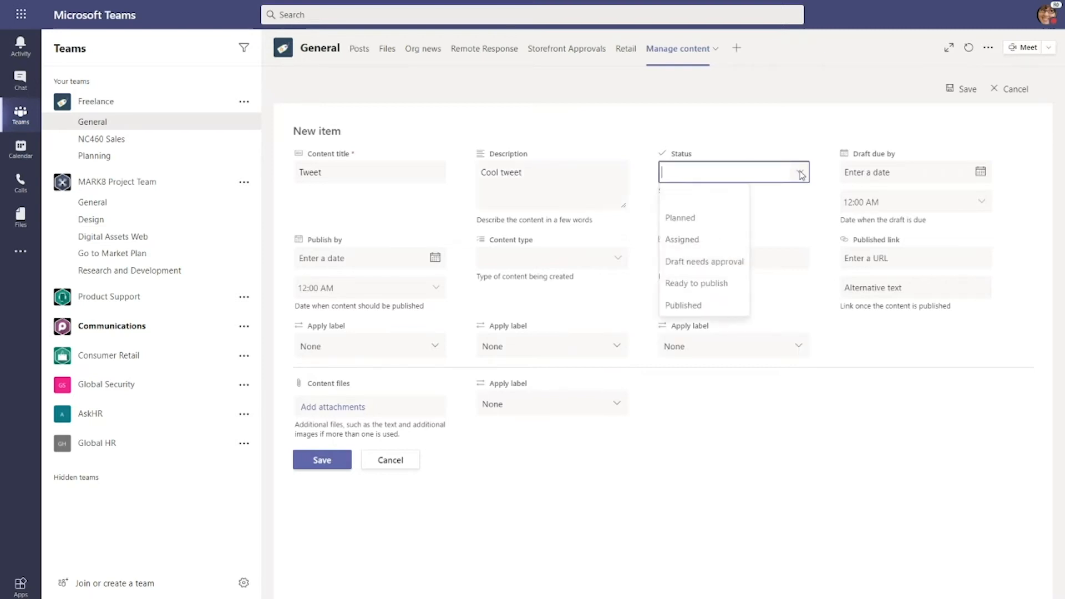
{"action": "left_click", "coordinate": [693, 240]}
Set the new item's draft due date to 8/26/2020 at 8:00 AM.
{"action": "left_click", "coordinate": [981, 174]}
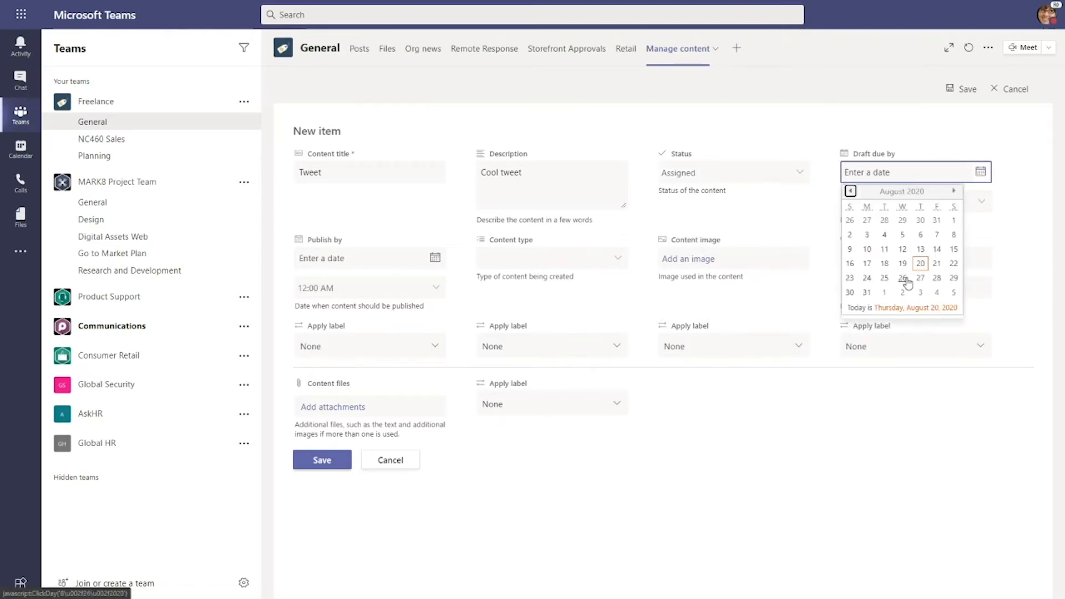
{"action": "left_click", "coordinate": [905, 280]}
{"action": "left_click", "coordinate": [985, 204]}
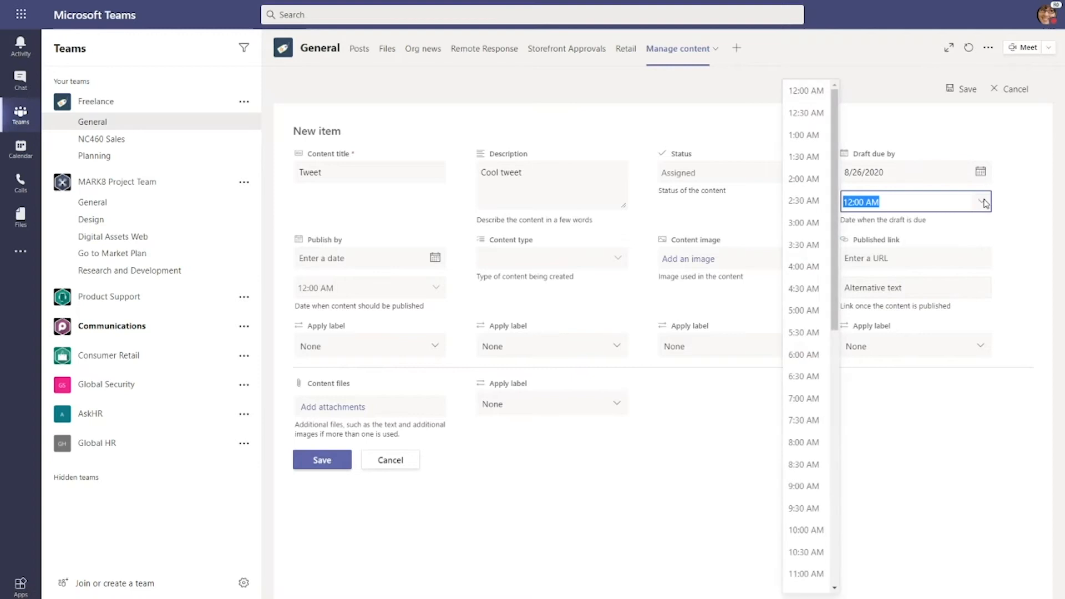
{"action": "left_click", "coordinate": [804, 442]}
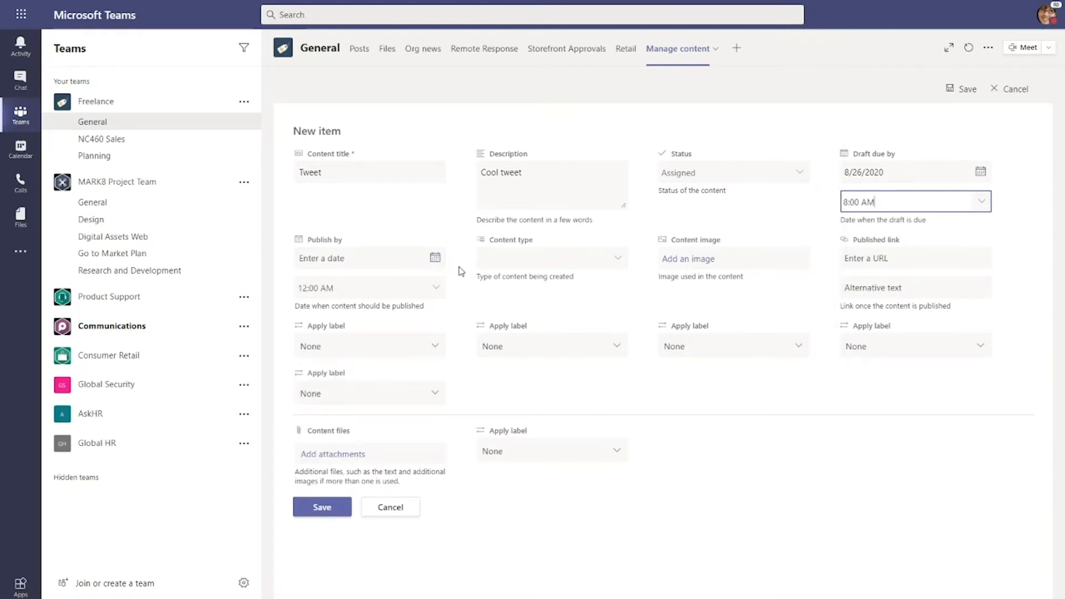
Set the item's content type to Social media post and save the item.
{"action": "left_click", "coordinate": [618, 260]}
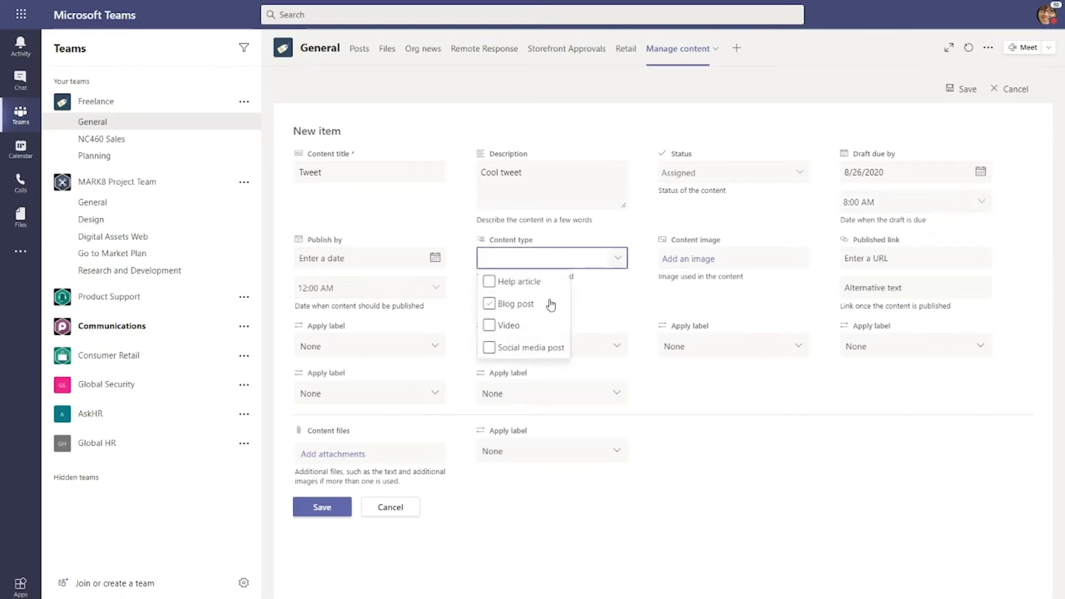
{"action": "left_click", "coordinate": [511, 305]}
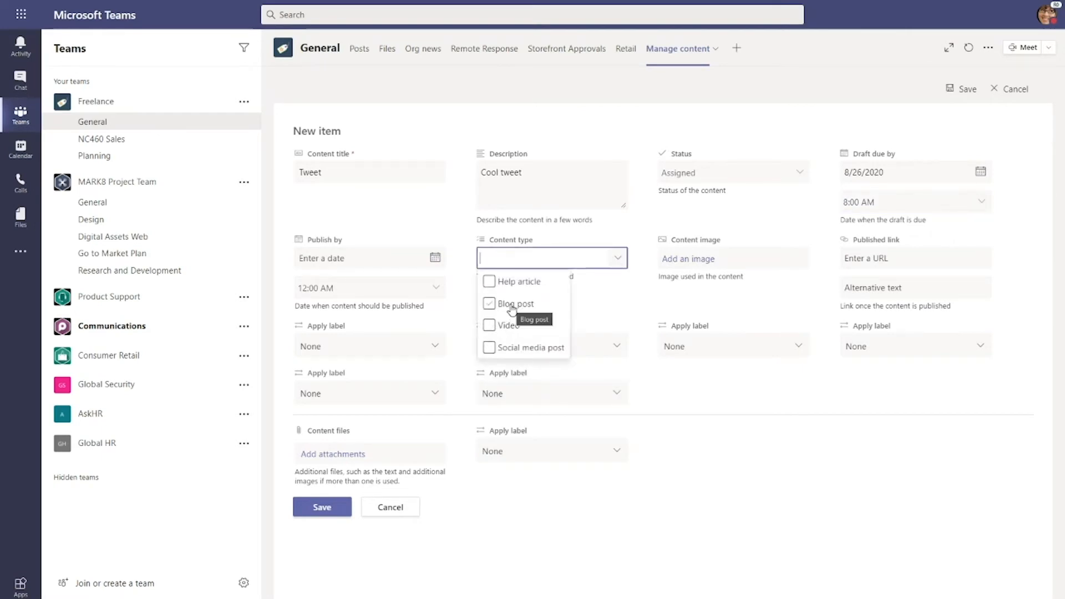
{"action": "left_click", "coordinate": [502, 348]}
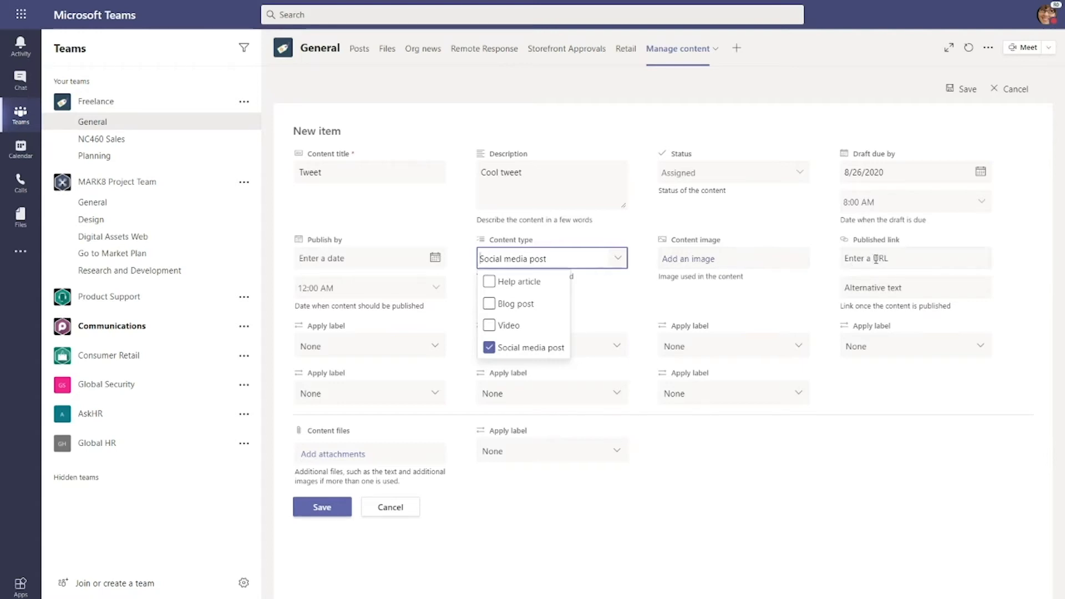
{"action": "left_click", "coordinate": [643, 309]}
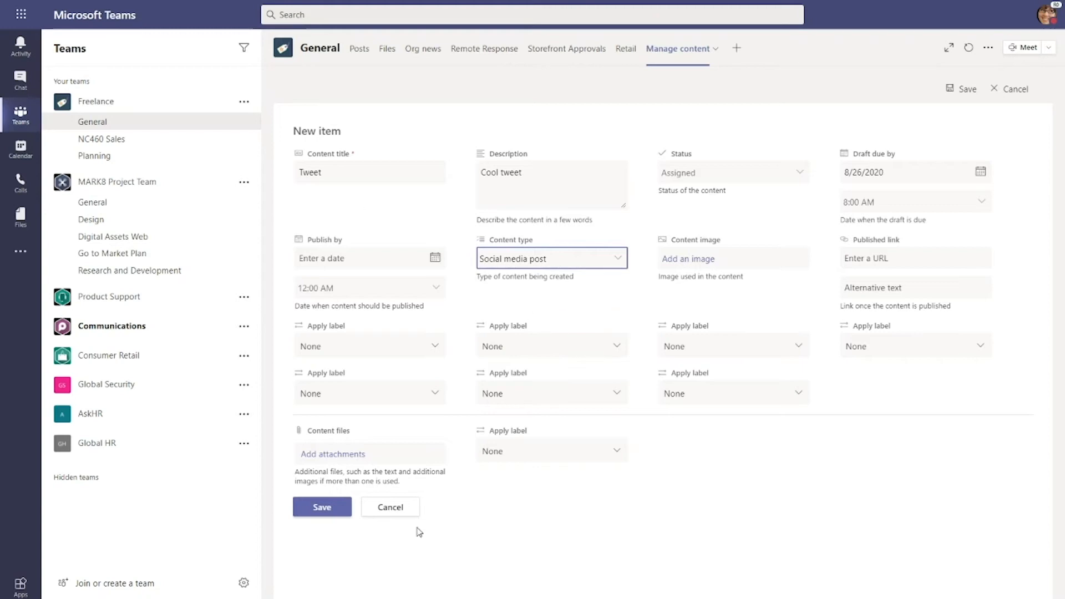
{"action": "left_click", "coordinate": [321, 507]}
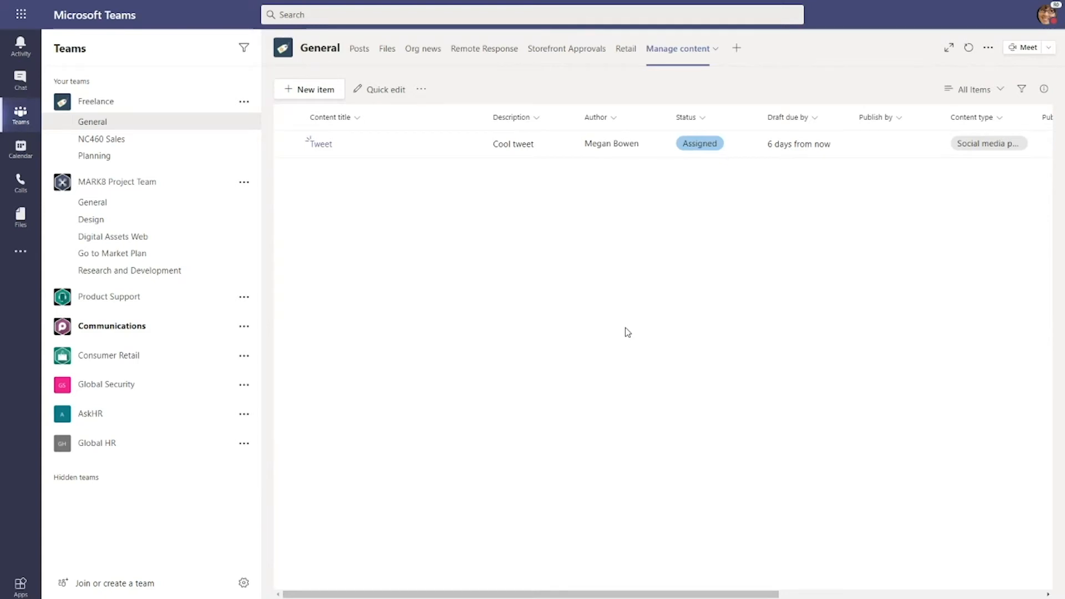
Open the "Building access during maintenance" issue in the Remote Response list and set its status to Duplicate.
{"action": "left_click", "coordinate": [475, 54]}
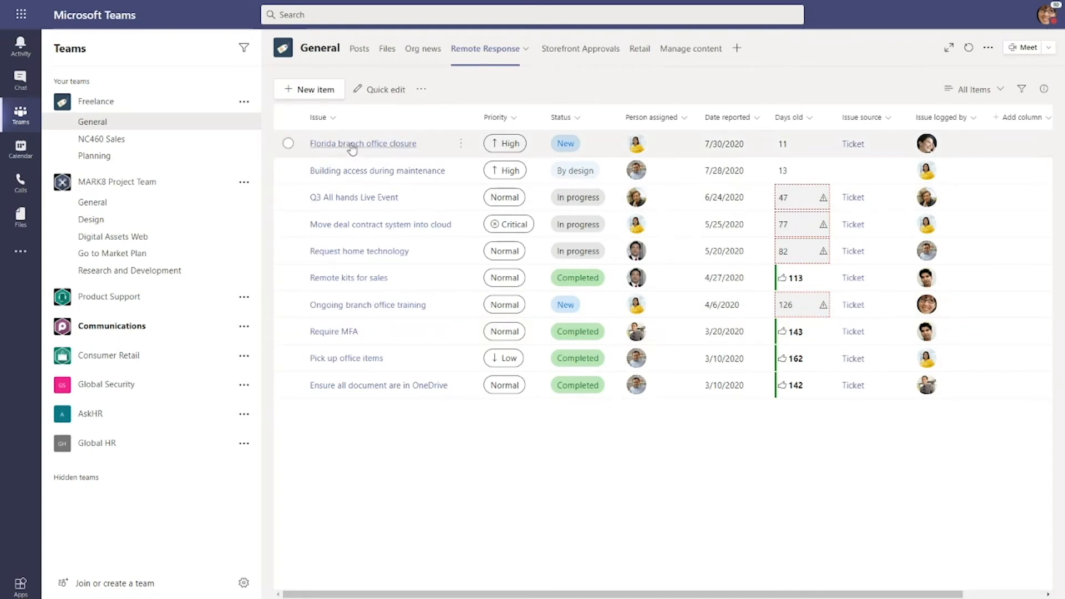
{"action": "left_click", "coordinate": [345, 172]}
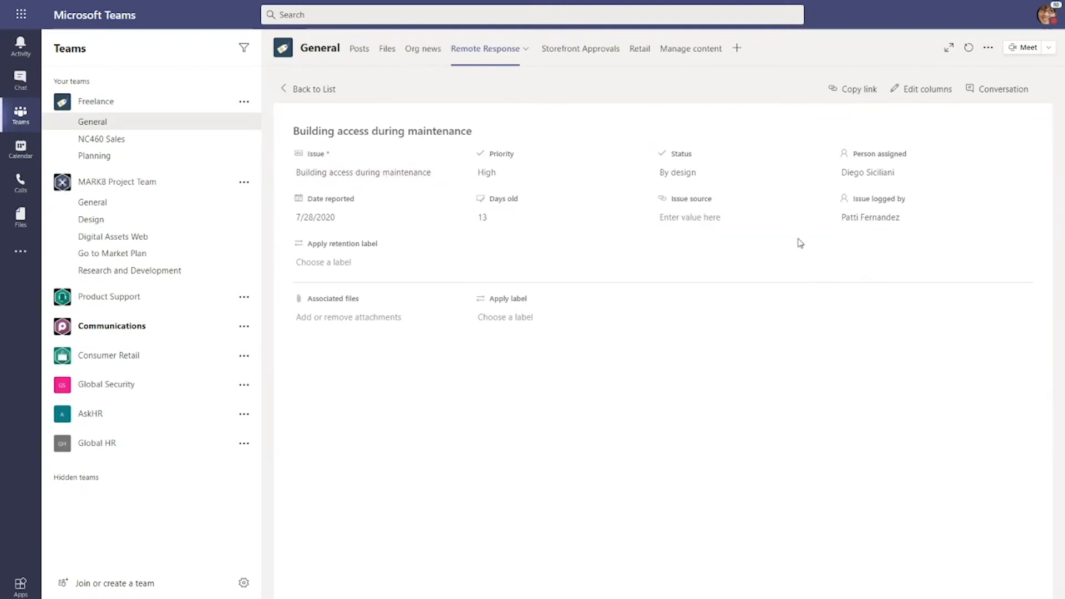
{"action": "left_click", "coordinate": [696, 176]}
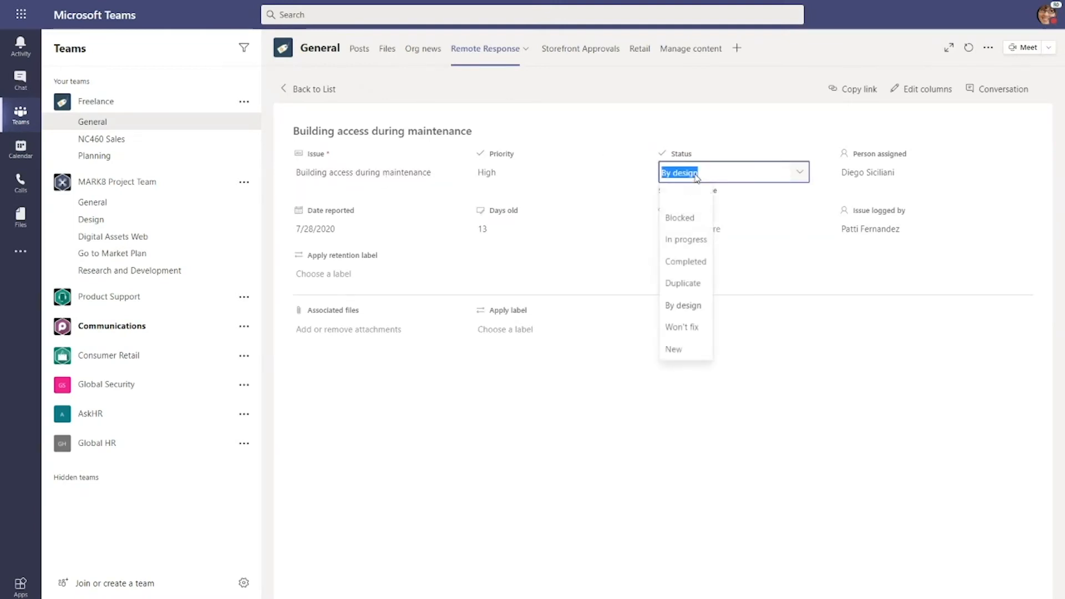
{"action": "left_click", "coordinate": [686, 304]}
{"action": "left_click", "coordinate": [801, 173]}
{"action": "left_click", "coordinate": [688, 284]}
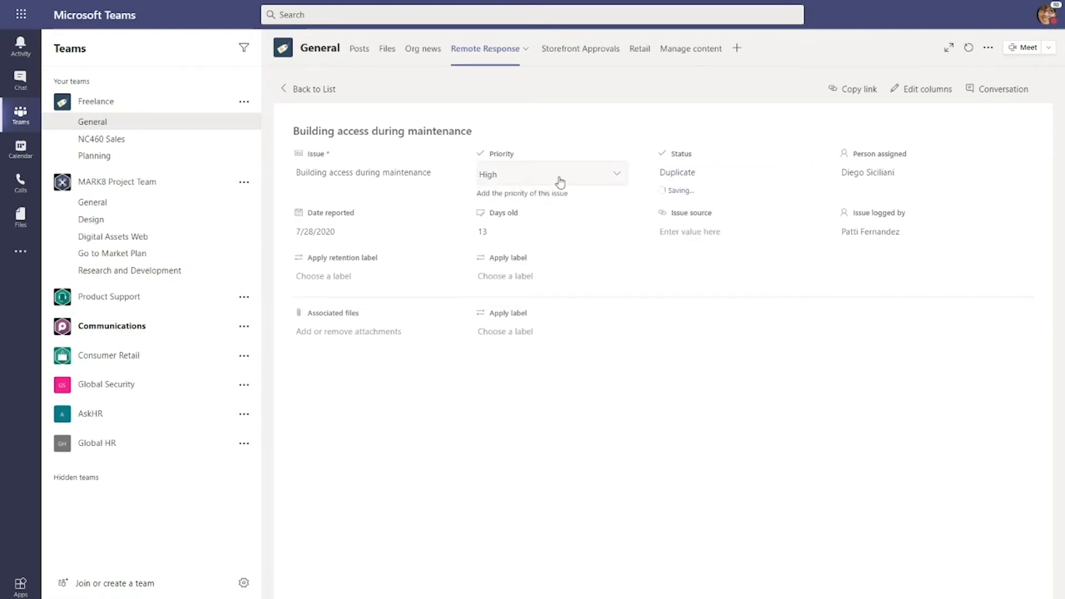
Set the issue's priority to Normal and return to the Remote Response list.
{"action": "left_click", "coordinate": [619, 175]}
{"action": "left_click", "coordinate": [514, 264]}
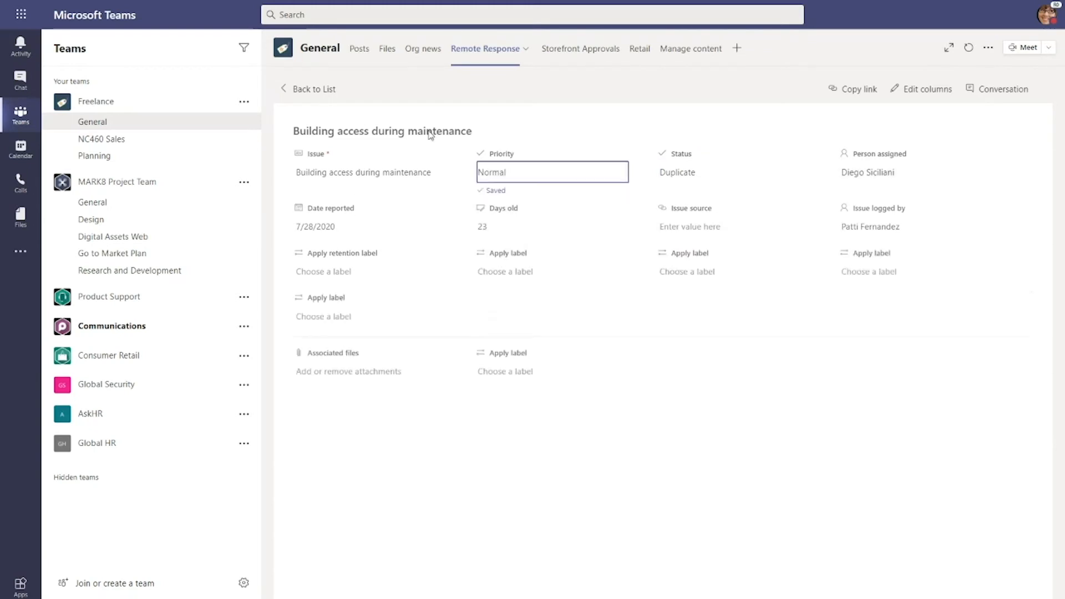
{"action": "left_click", "coordinate": [312, 91]}
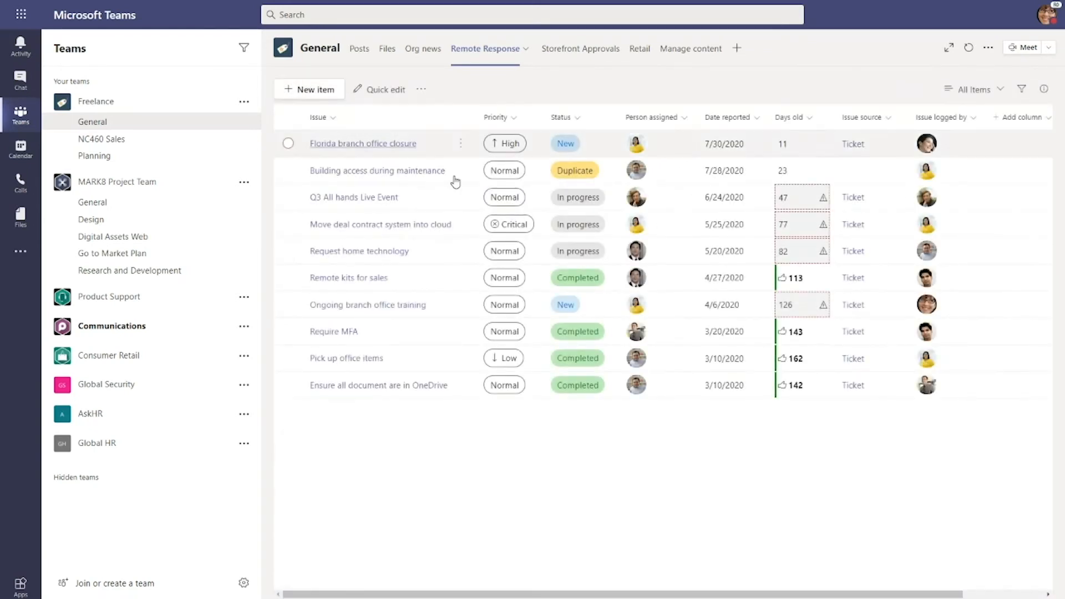
Review the Status column's edit settings, including its color-coded choices, and close them without saving.
{"action": "left_click", "coordinate": [578, 120]}
{"action": "mouse_move", "coordinate": [590, 230]}
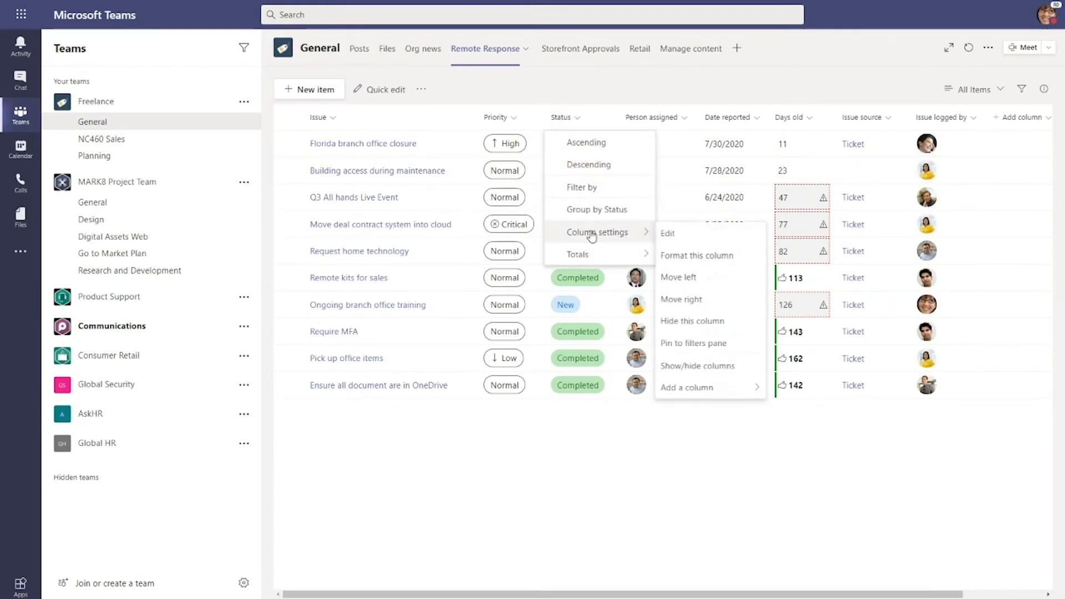
{"action": "left_click", "coordinate": [673, 235]}
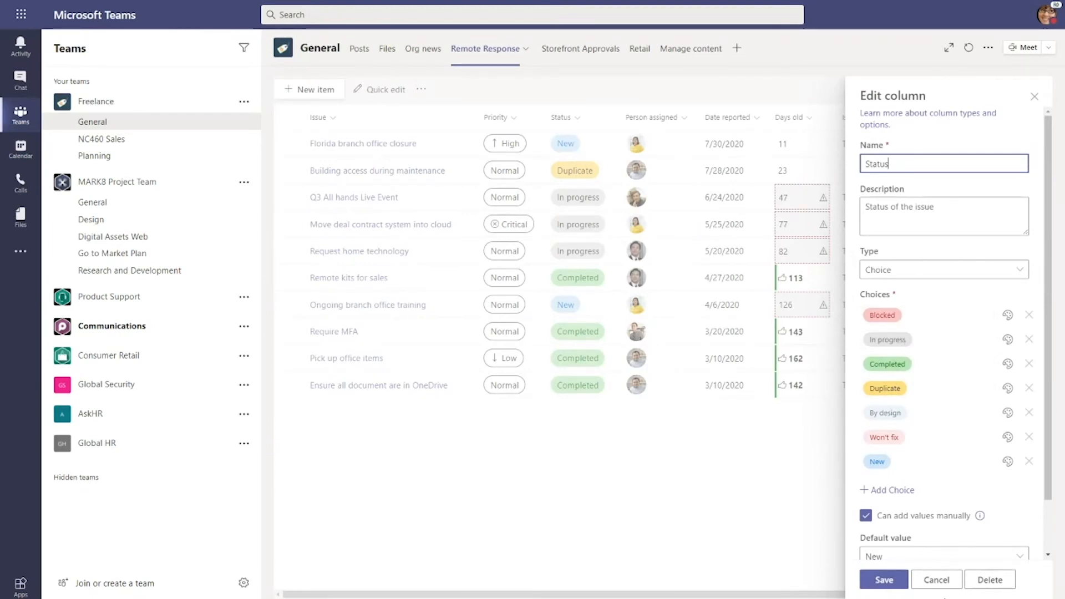
{"action": "left_click", "coordinate": [937, 580]}
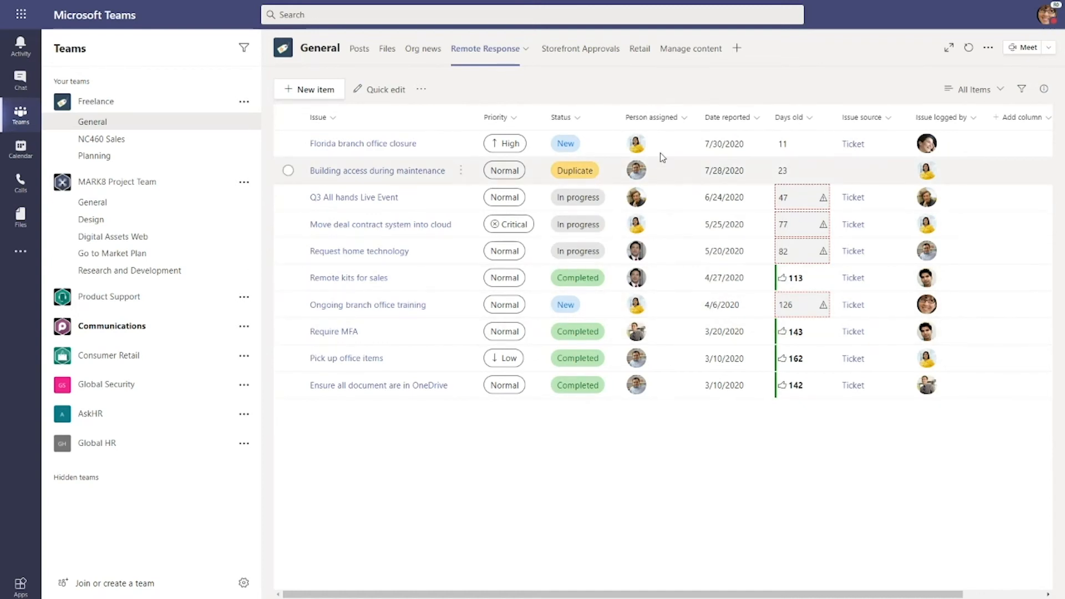
Group the Remote Response list by Status and open the "Q3 All hands Live Event" issue.
{"action": "left_click", "coordinate": [579, 118]}
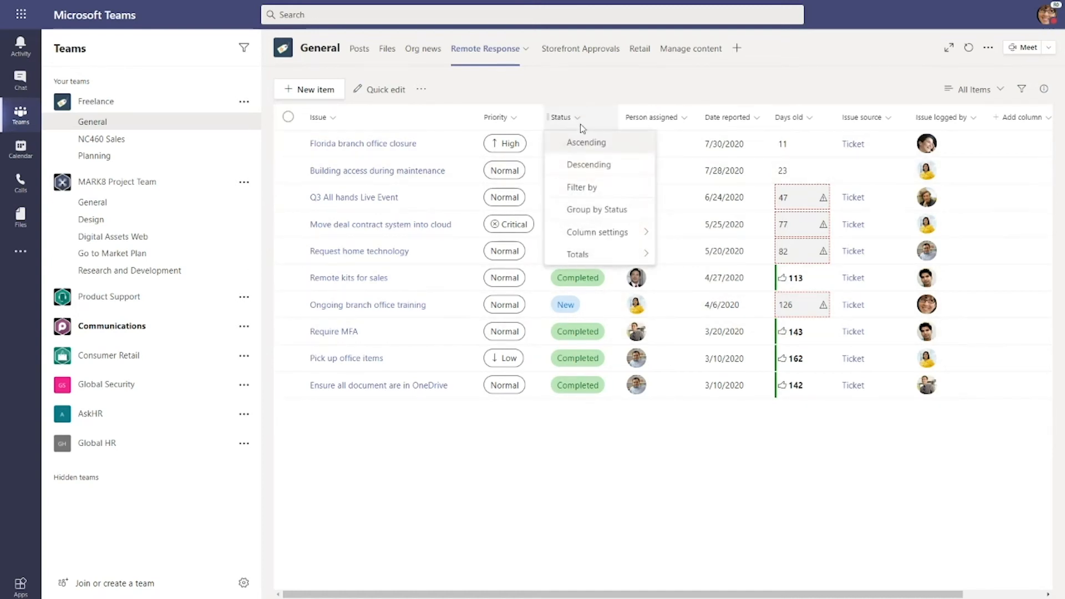
{"action": "left_click", "coordinate": [594, 210]}
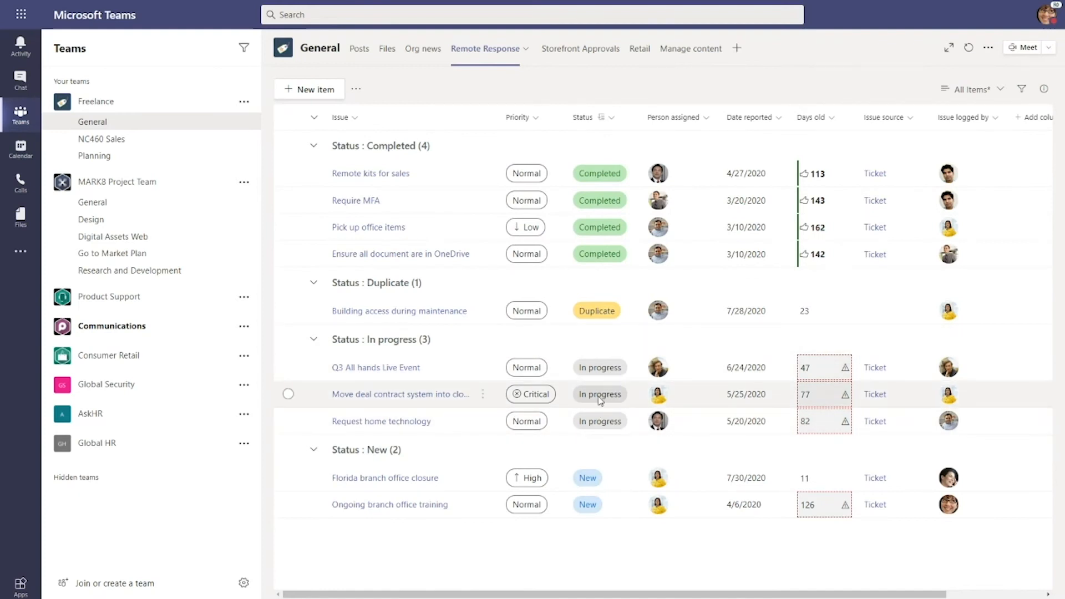
{"action": "left_click", "coordinate": [375, 368]}
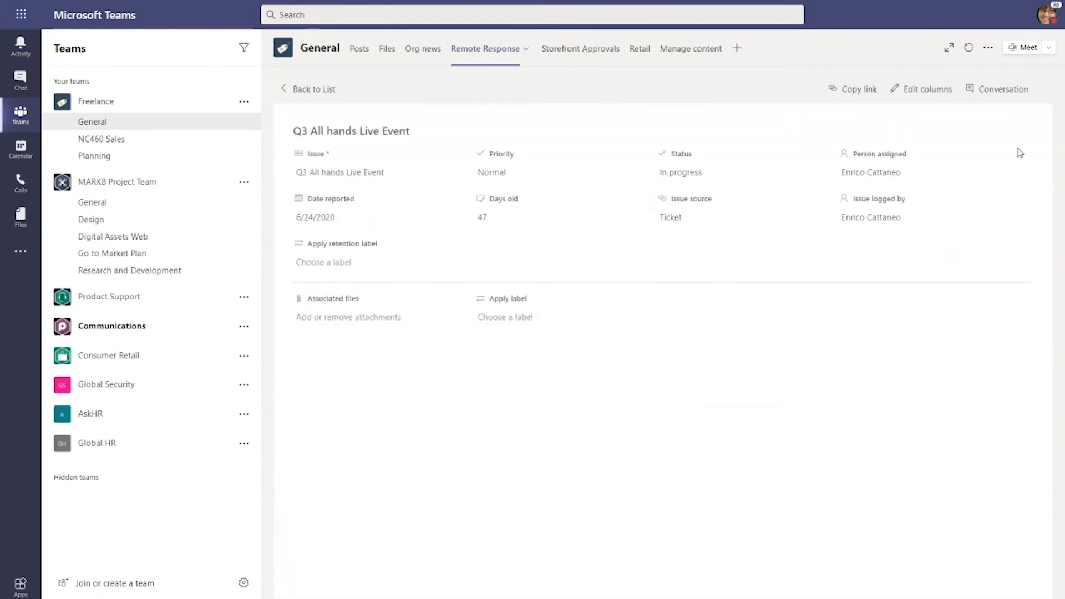
In the issue's conversation, mention the colleague by name and post the reply "- is this still for the same date?".
{"action": "left_click", "coordinate": [1001, 89]}
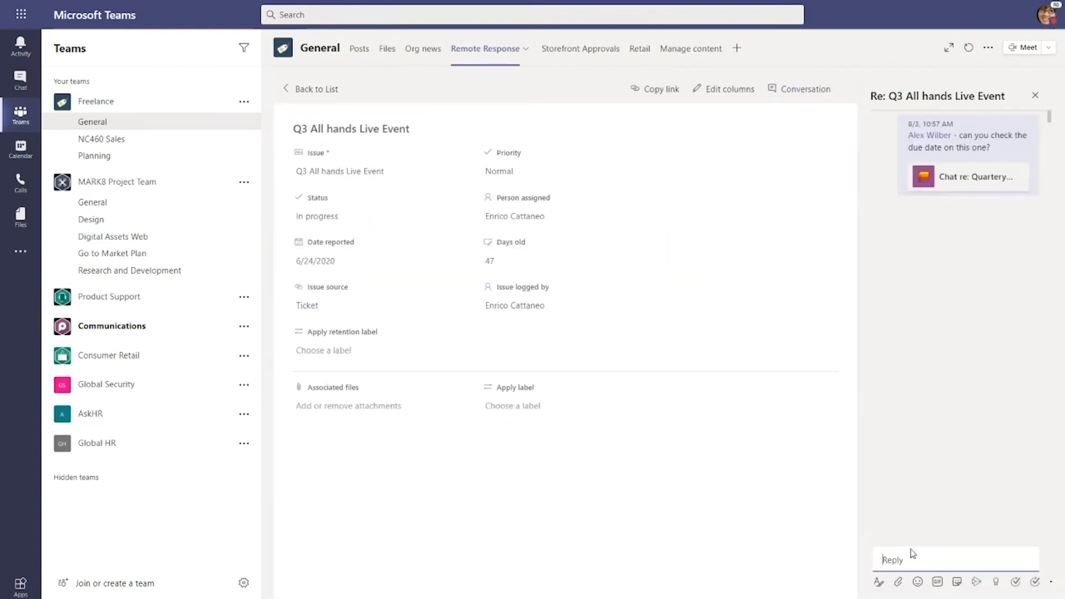
{"action": "type", "text": "@patti"}
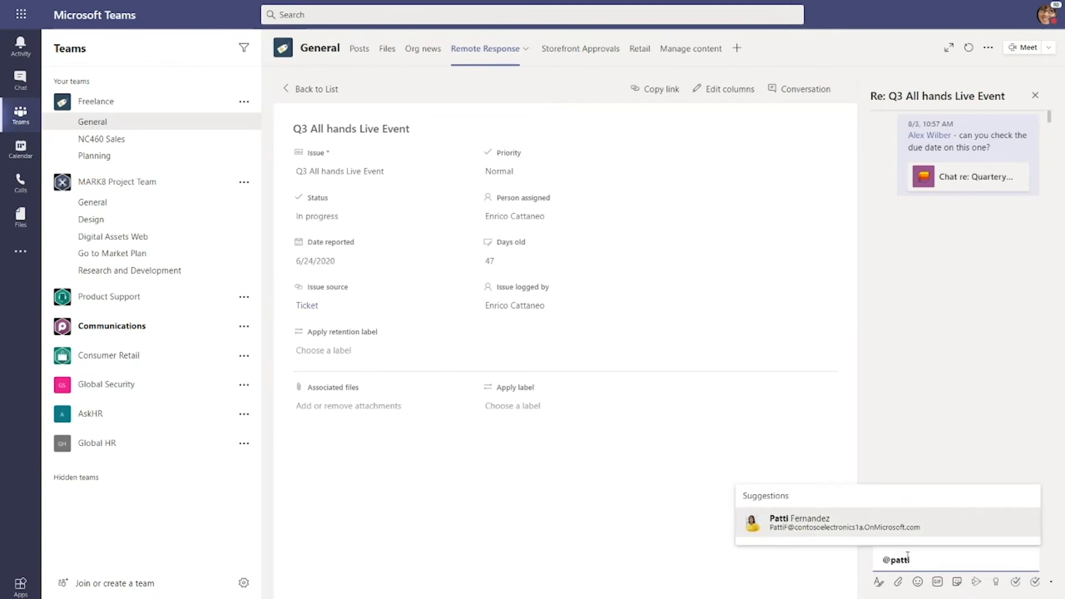
{"action": "left_click", "coordinate": [791, 524]}
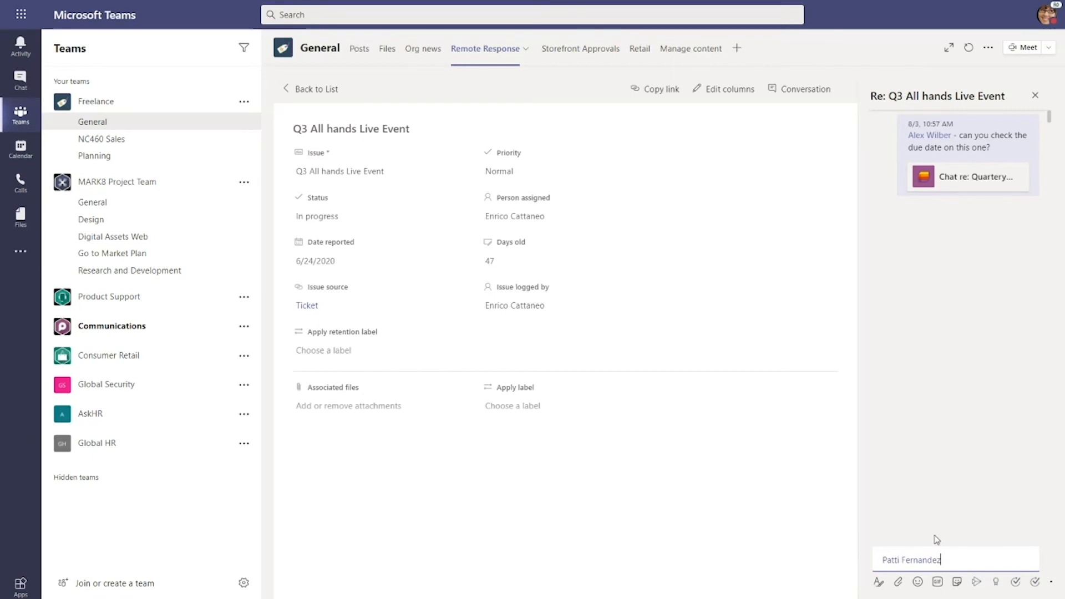
{"action": "type", "text": "- is this still for the same date?"}
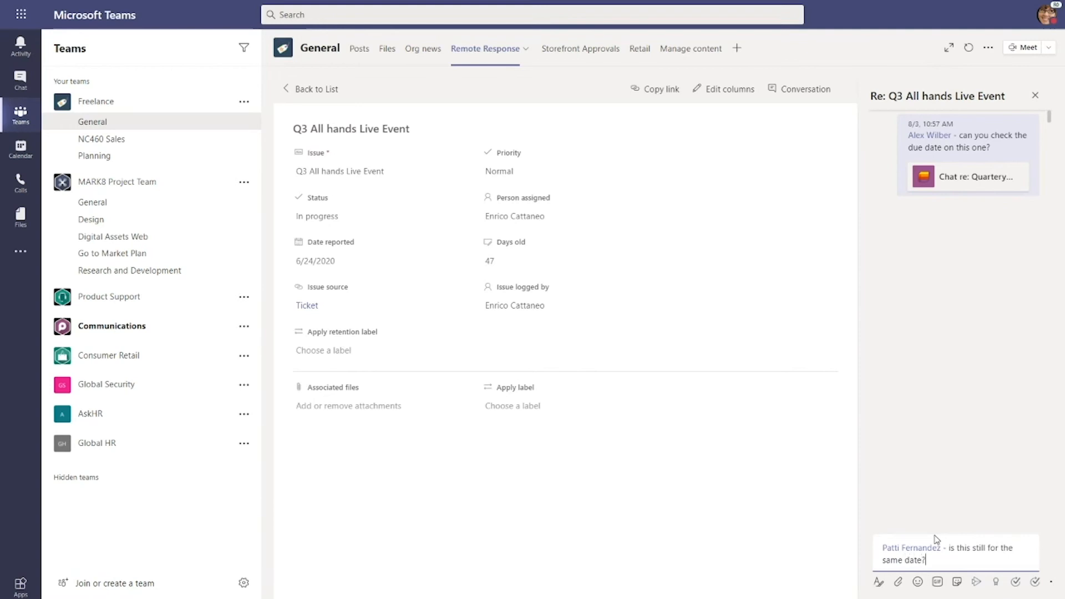
{"action": "key", "text": "Return"}
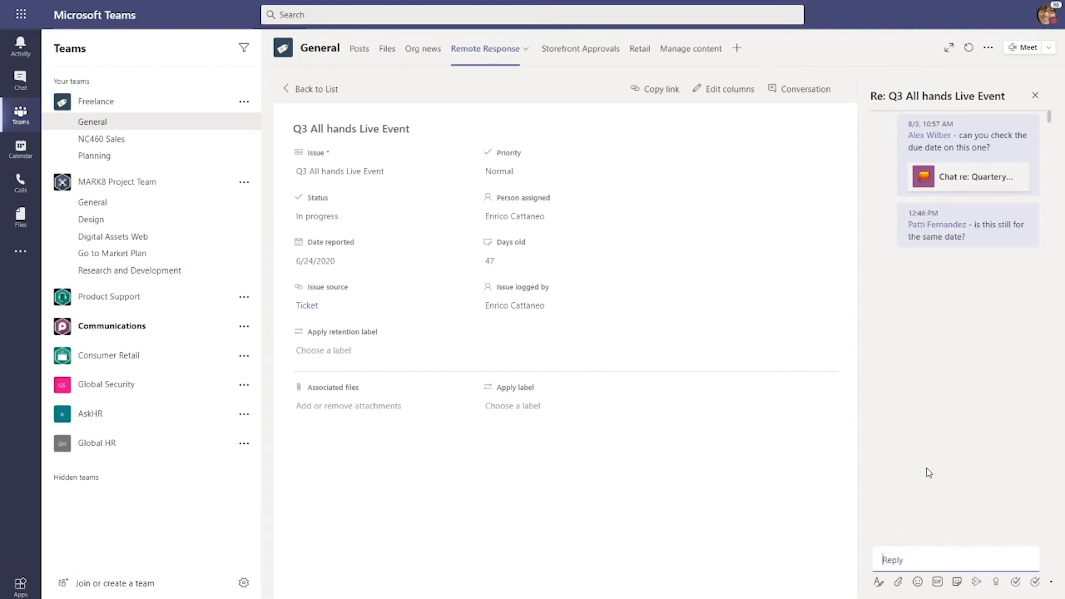
View the conversation in the General channel's posts and return to the issue through its "Chat re: Quartery Live Event" card.
{"action": "left_click", "coordinate": [359, 51]}
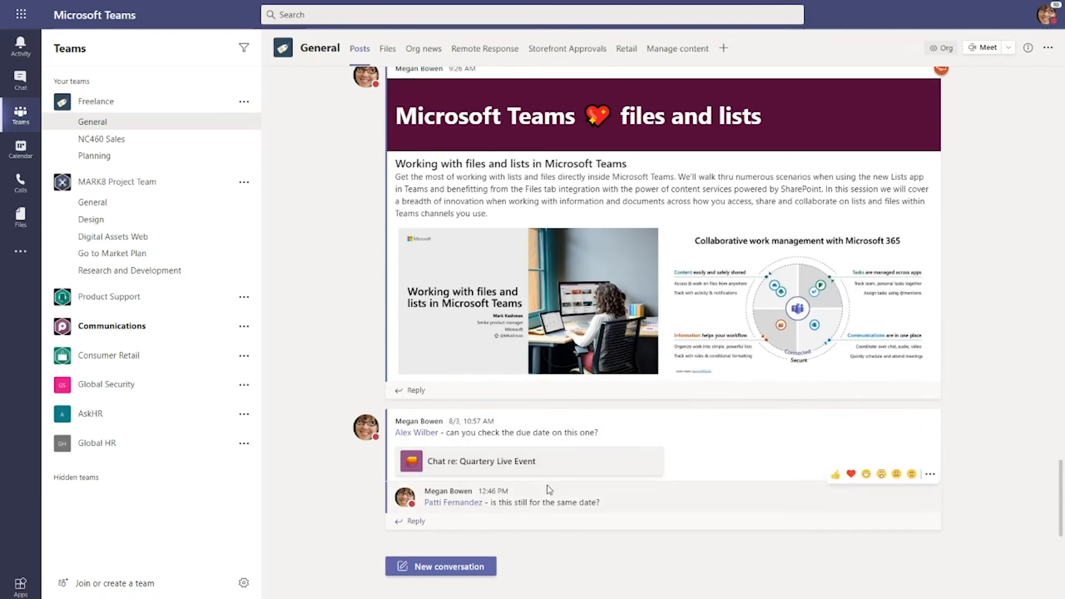
{"action": "left_click", "coordinate": [510, 463]}
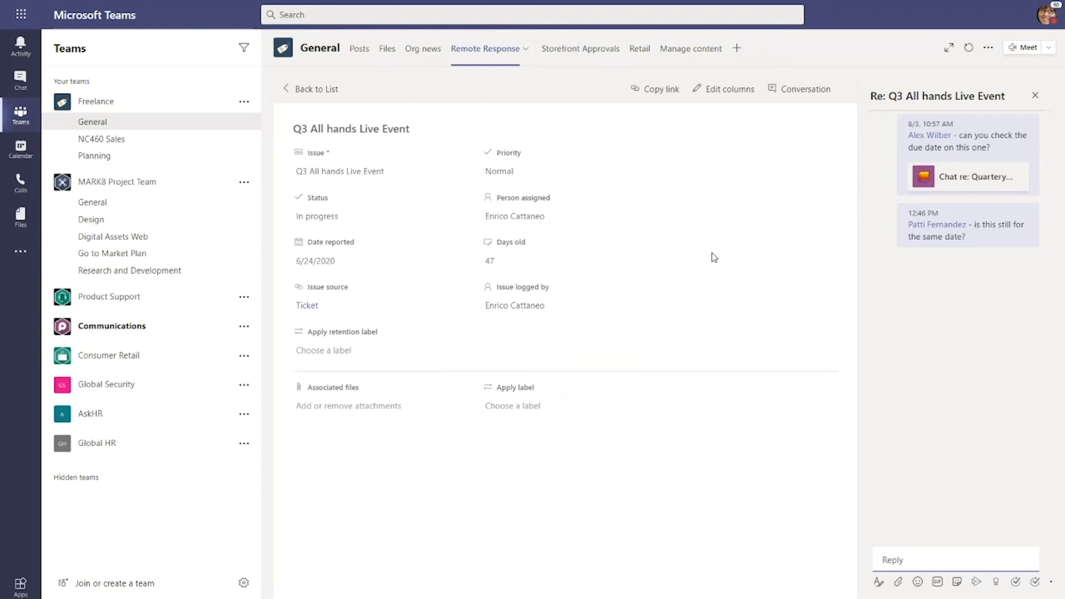
Expand the Storefront Approvals list to full view, examine the Oakland Store item's approval form and close it.
{"action": "left_click", "coordinate": [572, 49]}
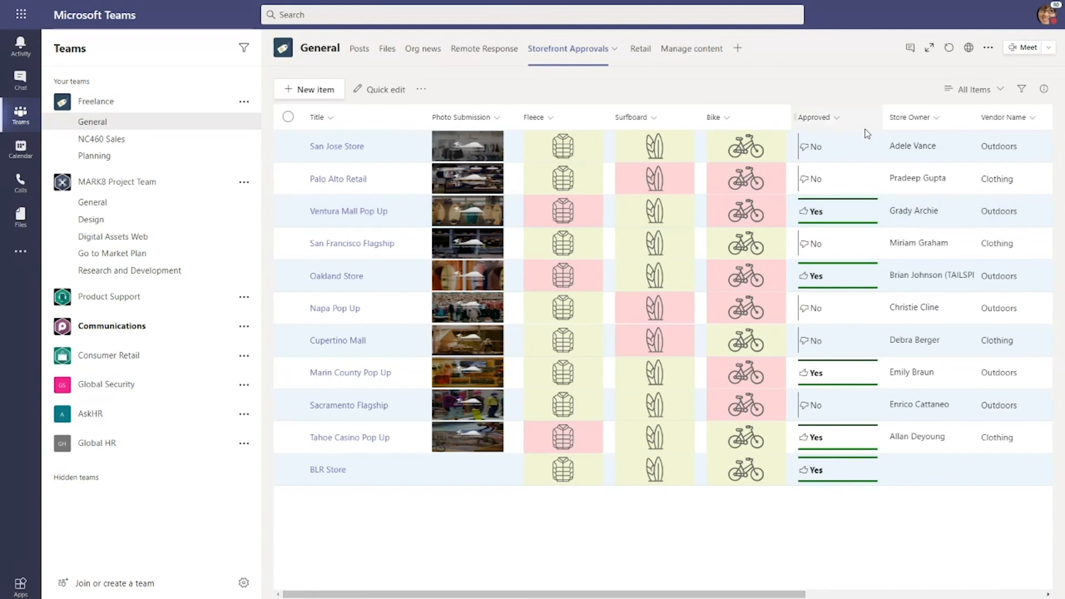
{"action": "left_click", "coordinate": [932, 50]}
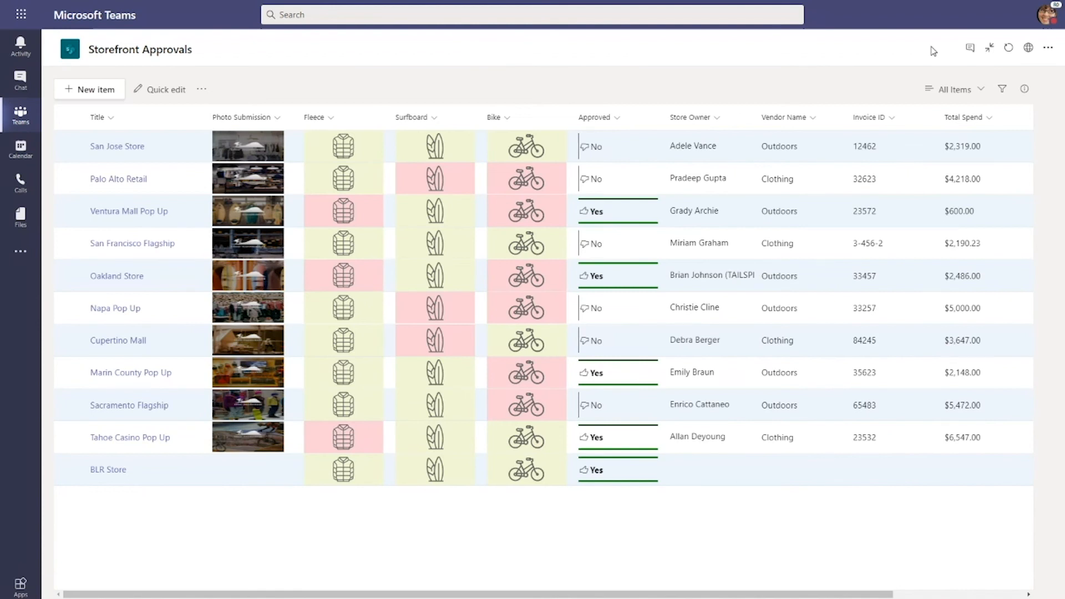
{"action": "left_click", "coordinate": [117, 277]}
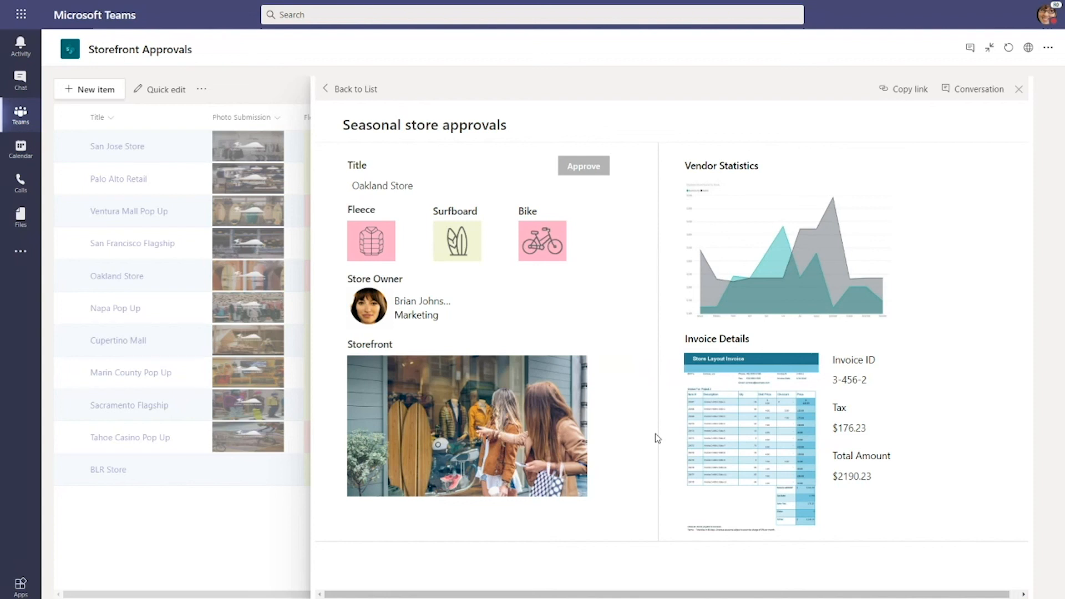
{"action": "left_click", "coordinate": [1020, 90]}
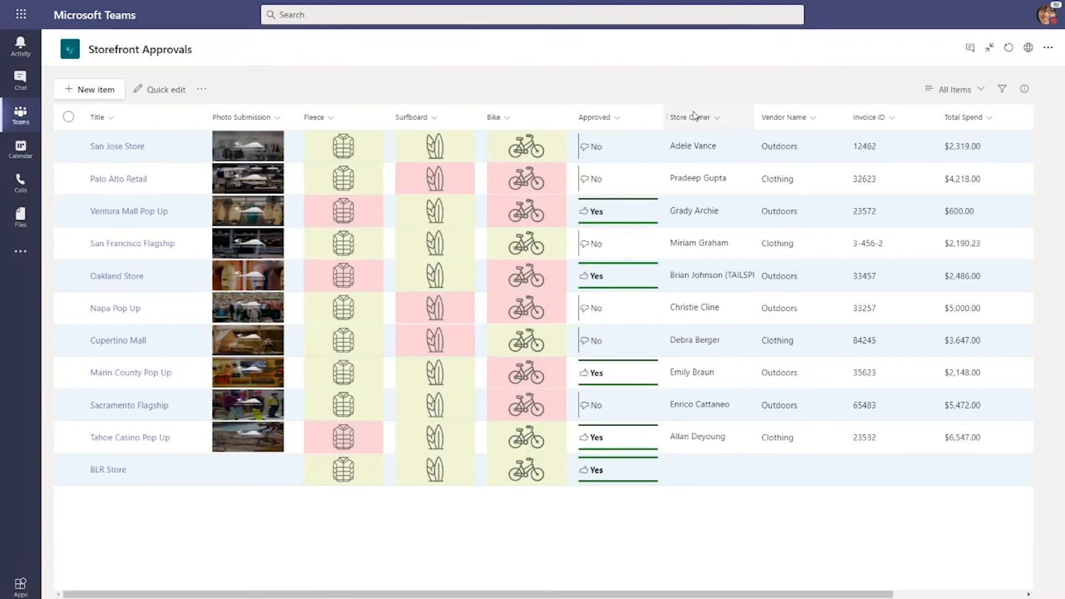